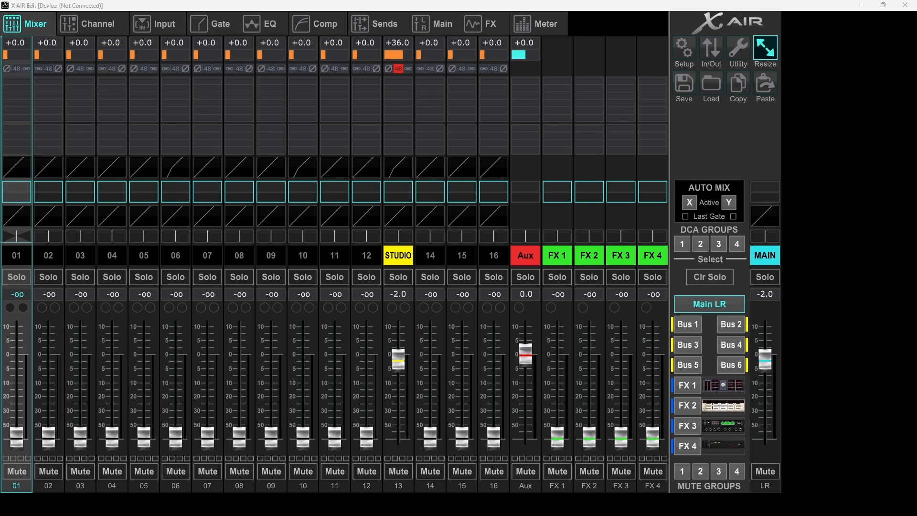
left_click_drag(916, 77, 436, 113)
left_click(790, 94)
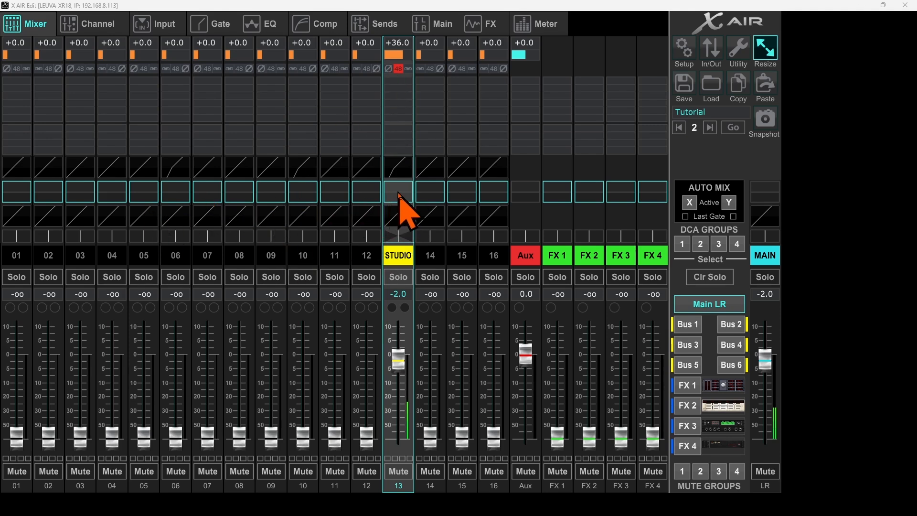
- Open channel 07's EQ and compare it with the EQs of the STUDIO, Aux, FX 1 and MAIN channels
left_click(208, 193)
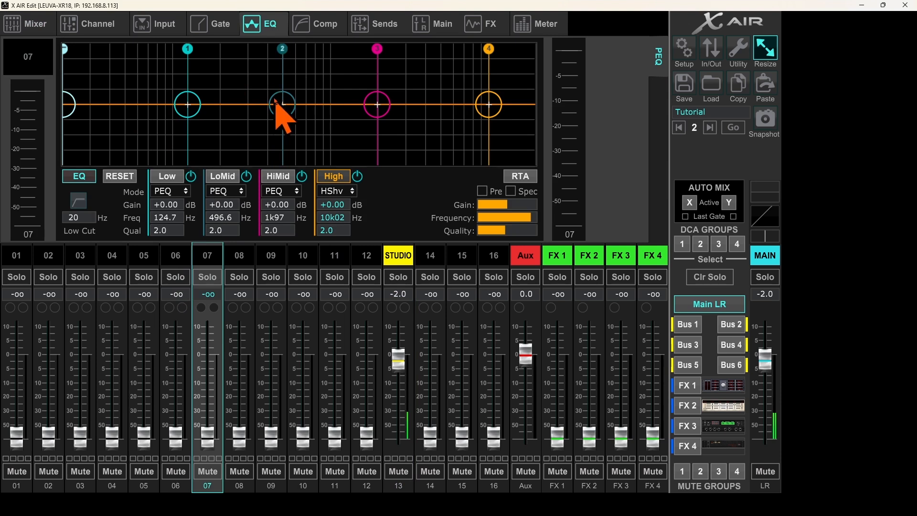
left_click(401, 258)
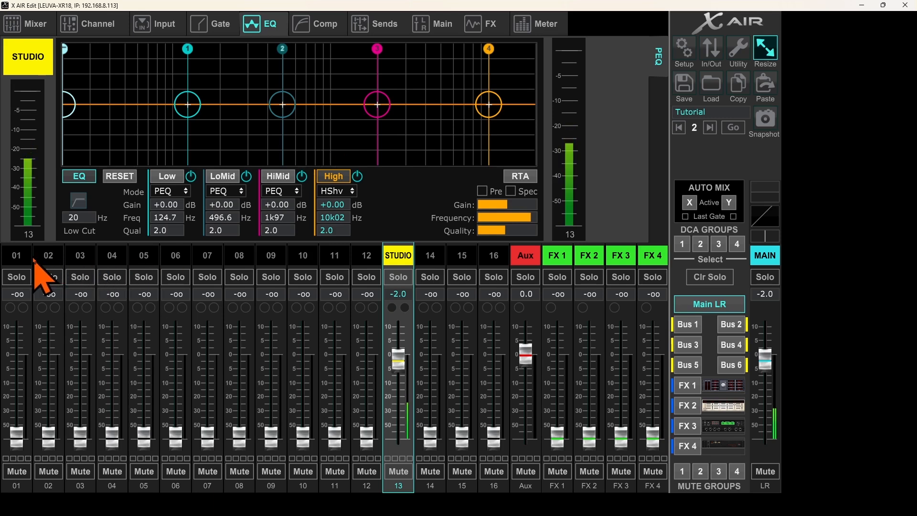
left_click(206, 262)
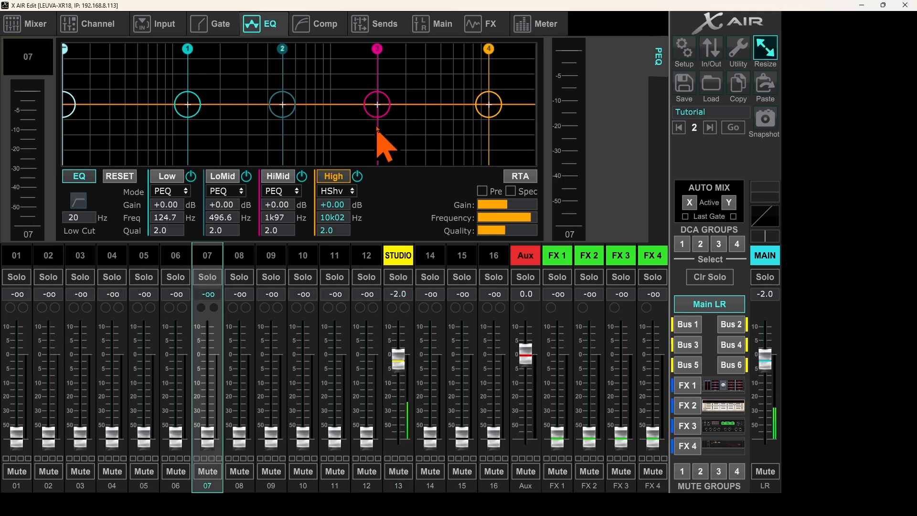
left_click(526, 258)
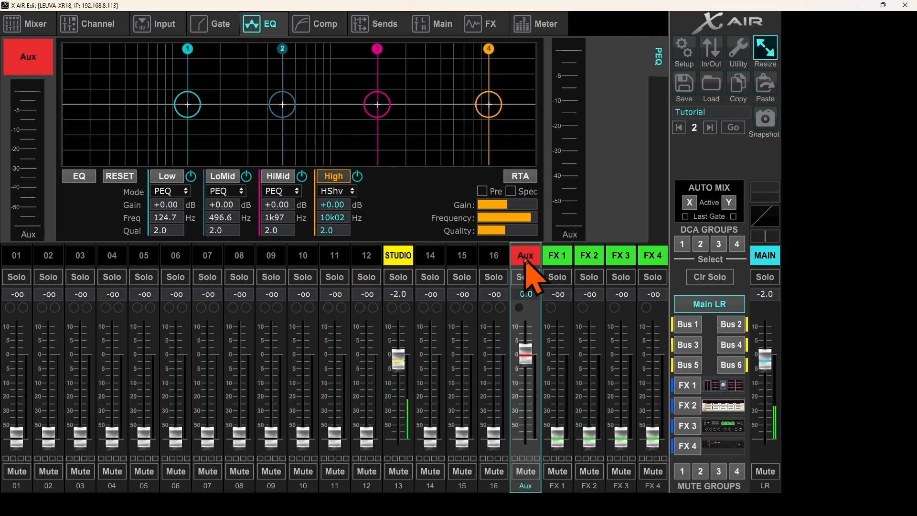
left_click(559, 258)
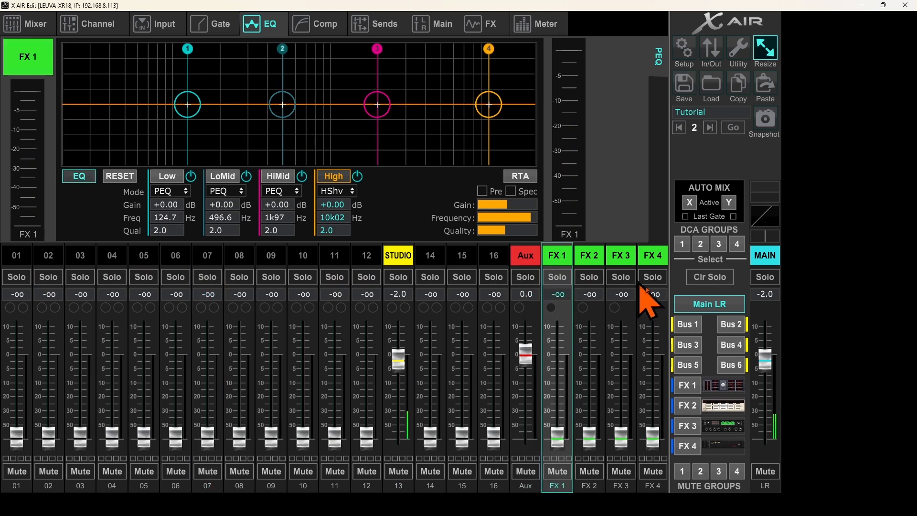
left_click(765, 258)
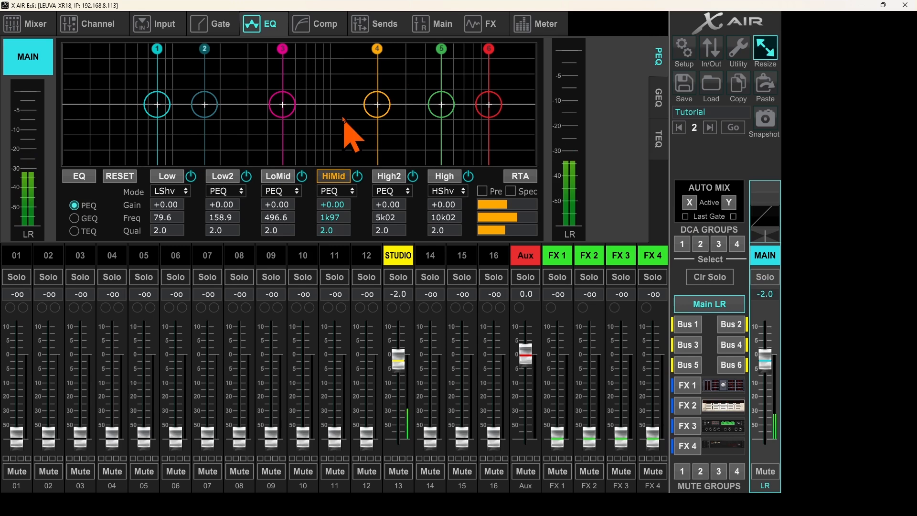
- Select the STUDIO channel and toggle its EQ off and back on
left_click(394, 249)
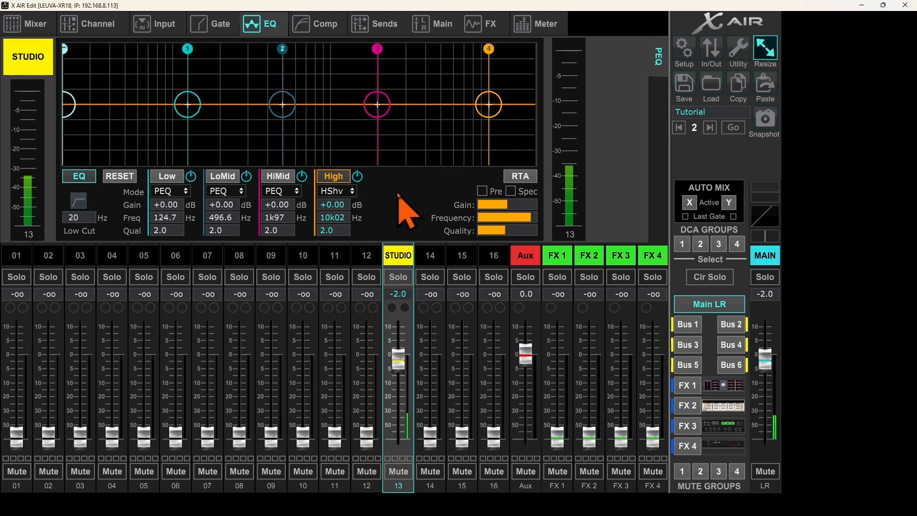
left_click(79, 177)
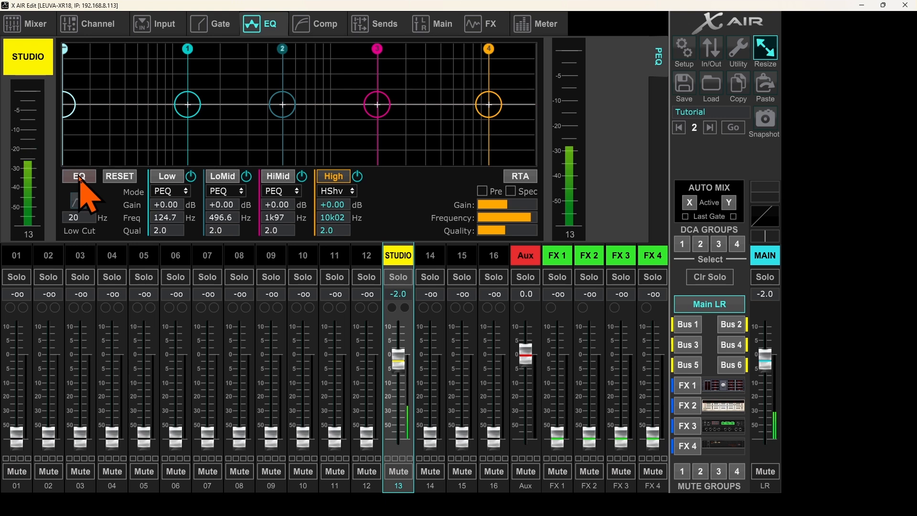
left_click(79, 176)
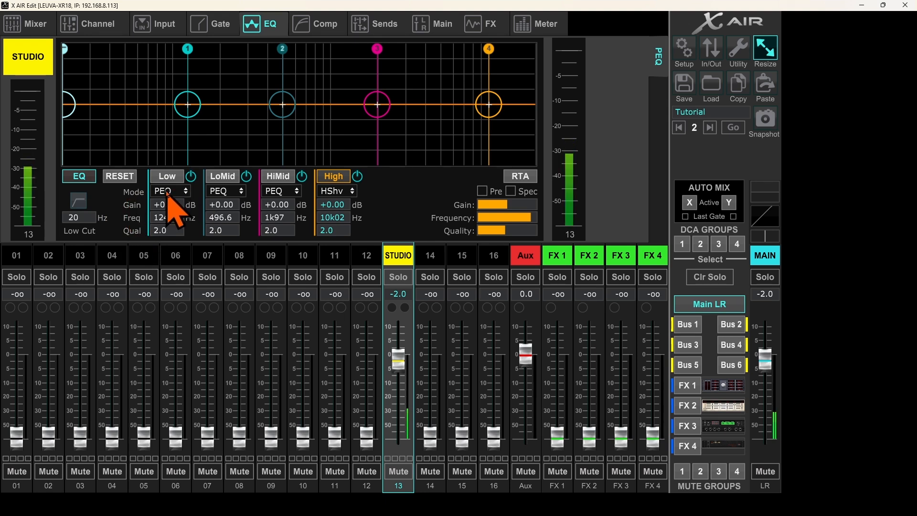
- Examine the filter modes available for the Low band of the STUDIO channel's EQ
left_click(182, 191)
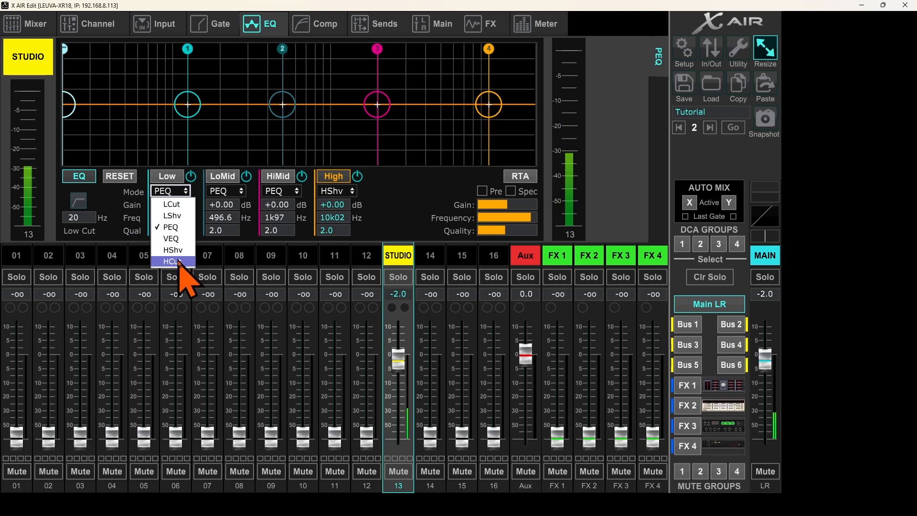
left_click(180, 191)
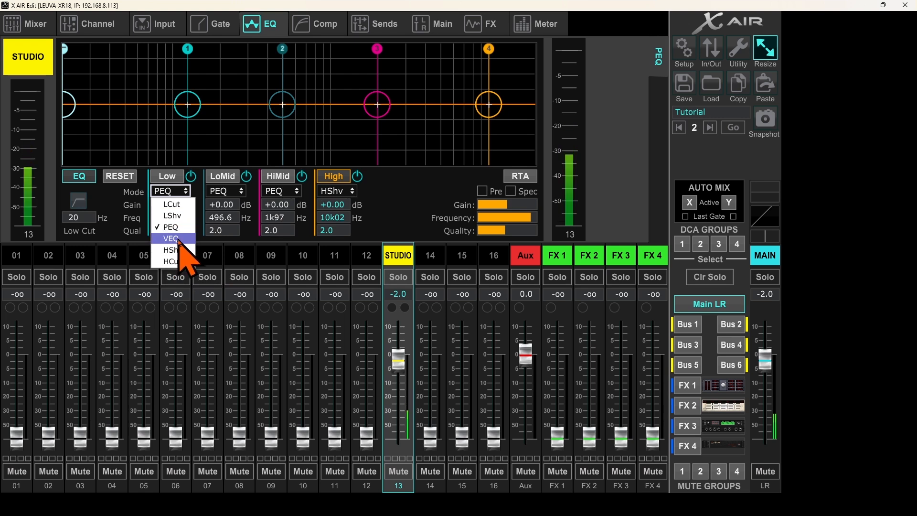
left_click(418, 187)
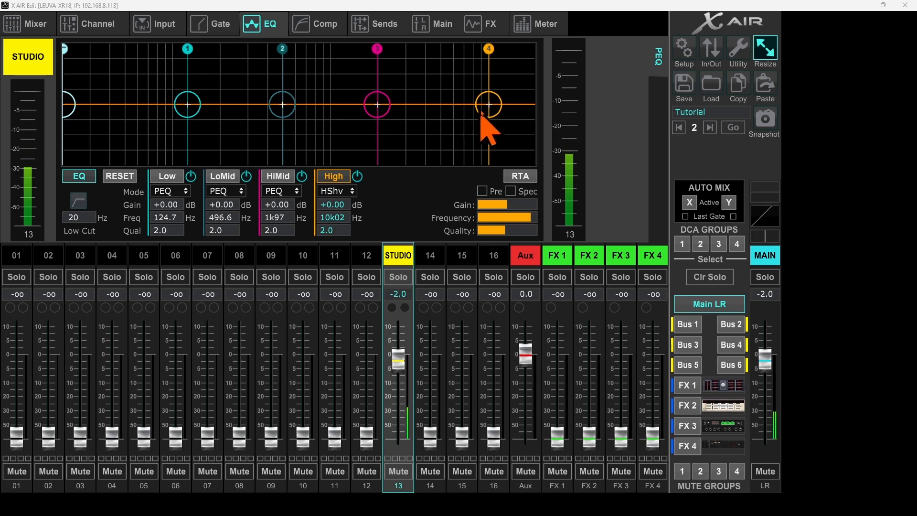
- Boost the High shelf to +15 dB at about 7.09 kHz, toggle the band, and reset the EQ
left_click_drag(489, 104, 486, 57)
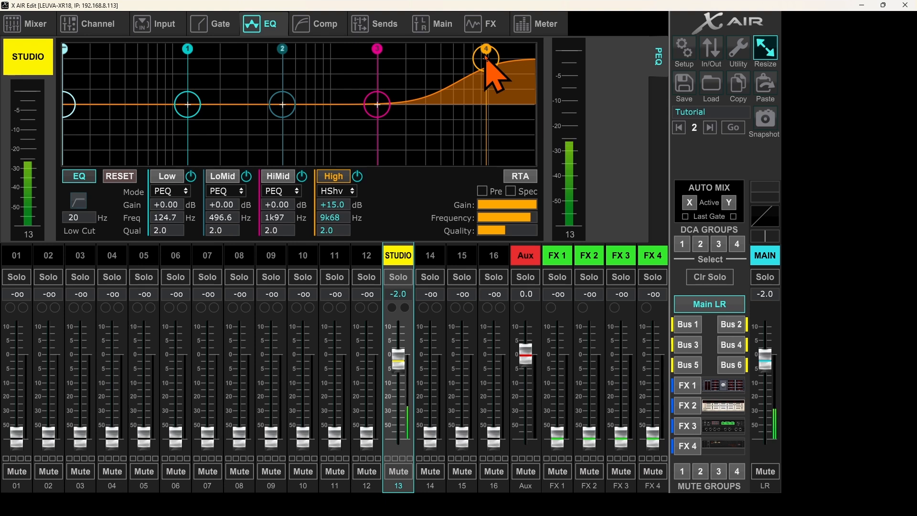
left_click_drag(486, 58, 464, 55)
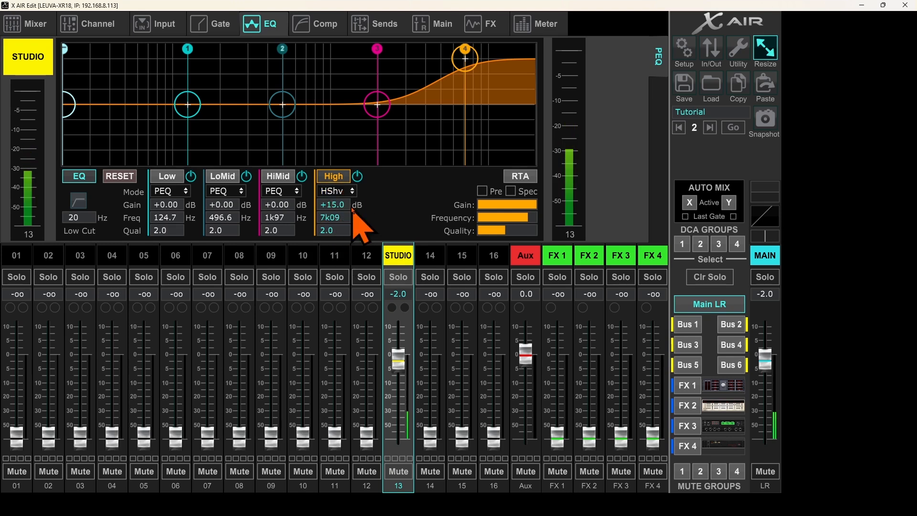
mouse_move(518, 205)
left_click(358, 176)
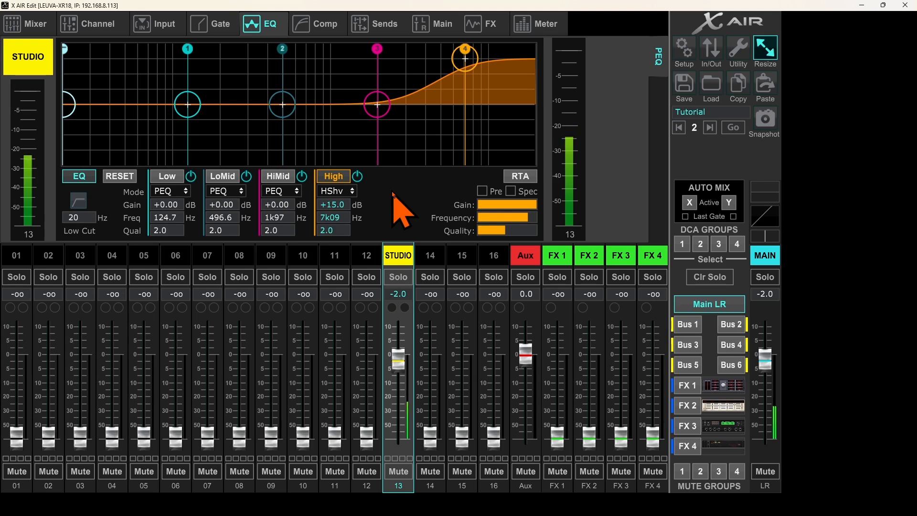
left_click(119, 176)
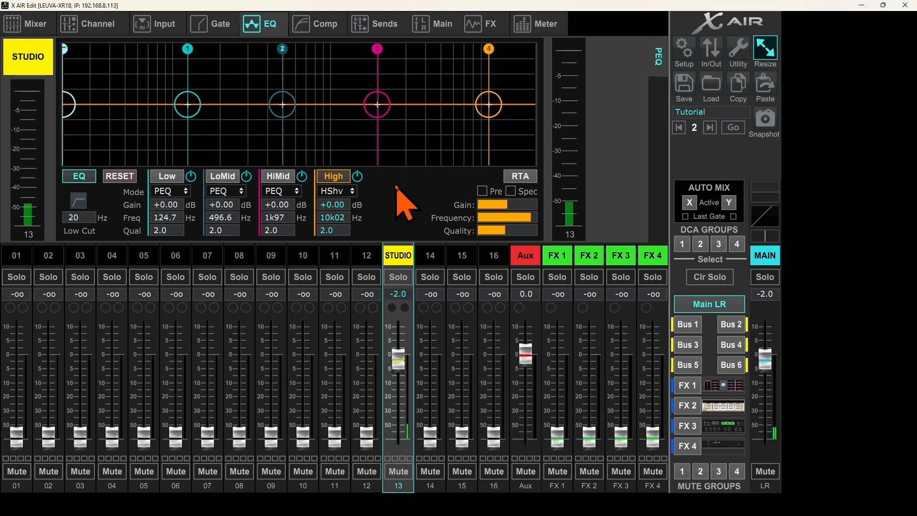
- Boost the High shelf to +11.5 dB at 6.85 kHz and adjust the HiMid band to +4.5 dB at 1.72 kHz
left_click_drag(481, 106, 458, 69)
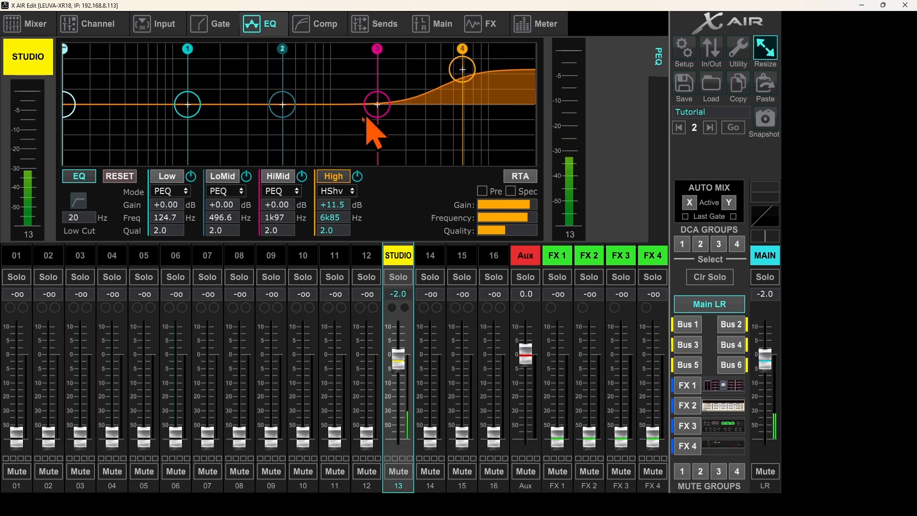
left_click_drag(377, 105, 376, 74)
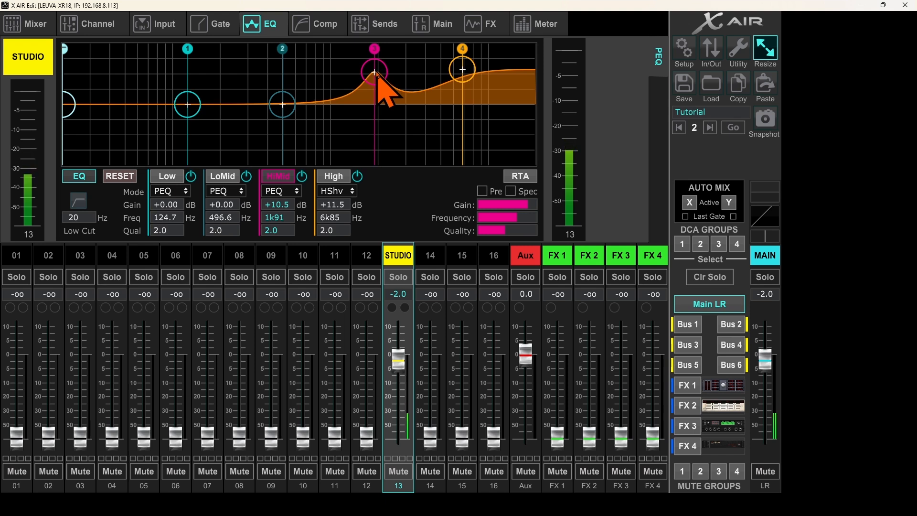
left_click_drag(376, 74, 376, 132)
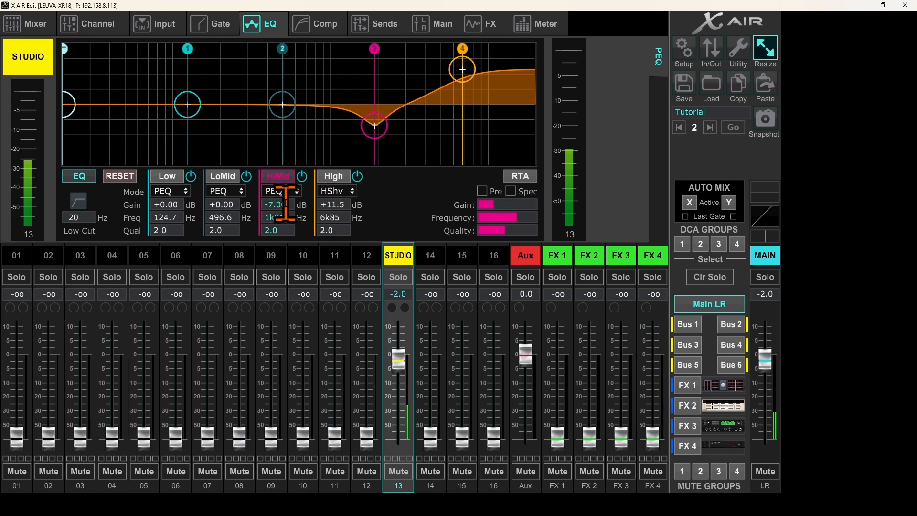
left_click_drag(375, 126, 368, 89)
- Cut the LoMid band to -6 dB at 463.5 Hz and reduce the High shelf to +5 dB at 6.18 kHz
left_click_drag(283, 106, 277, 65)
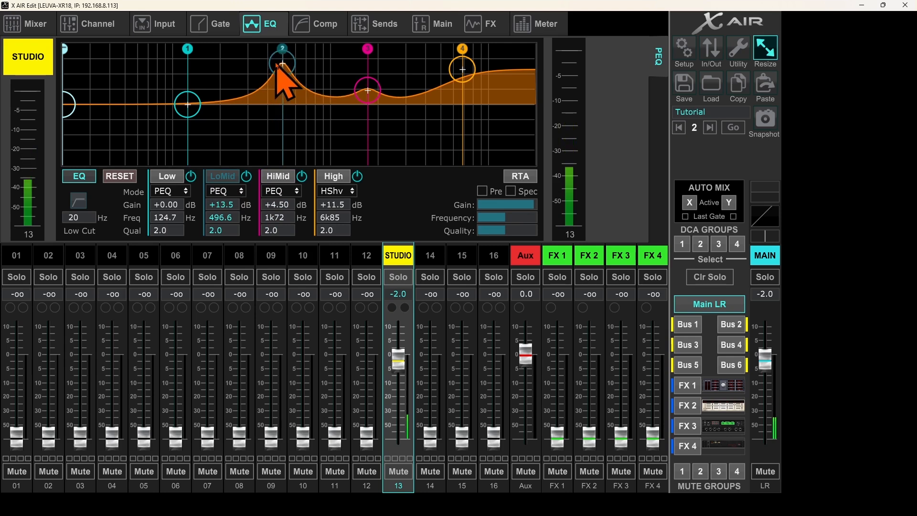
left_click_drag(276, 65, 273, 127)
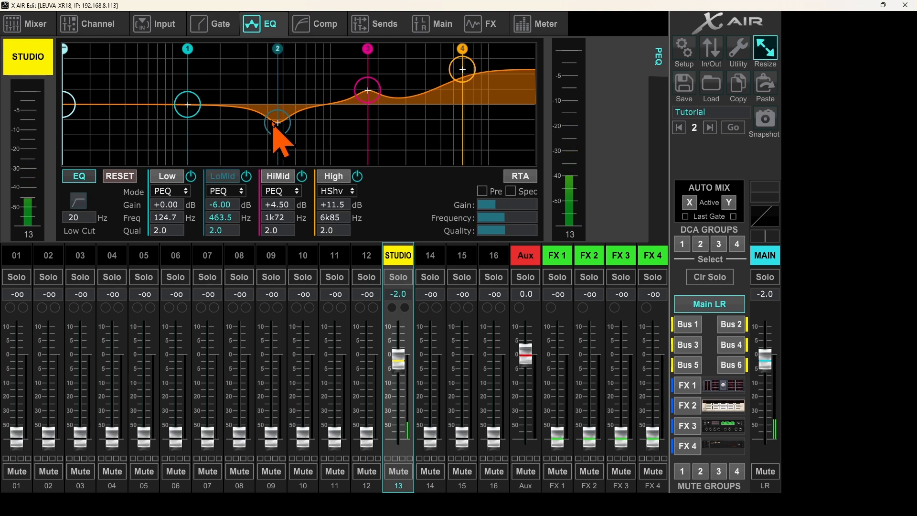
left_click_drag(462, 71, 452, 93)
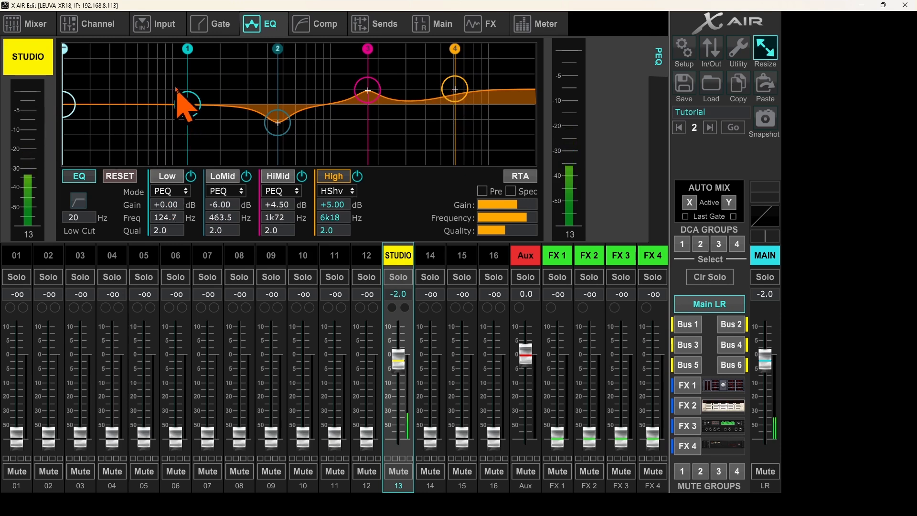
- Cut the Low band to -8.5 dB at 91.4 Hz and enable the low cut at 62 Hz
left_click_drag(185, 106, 172, 57)
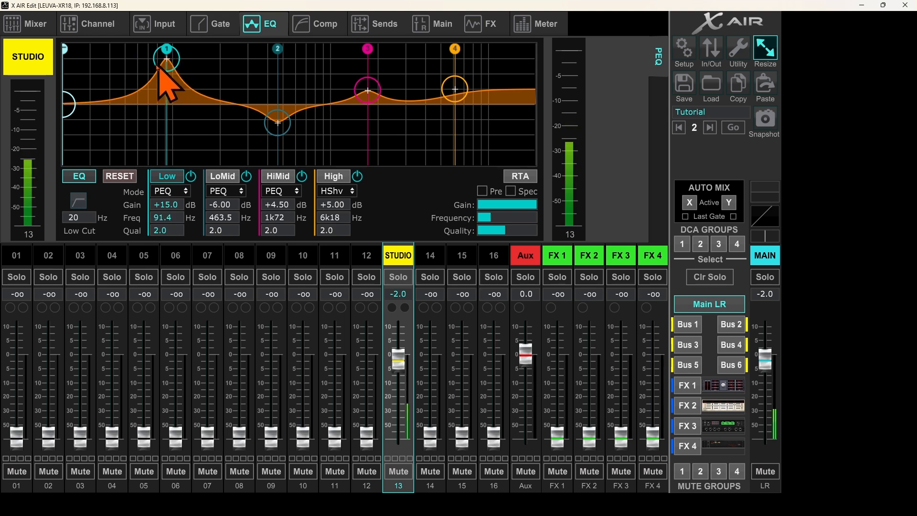
left_click_drag(163, 64, 165, 129)
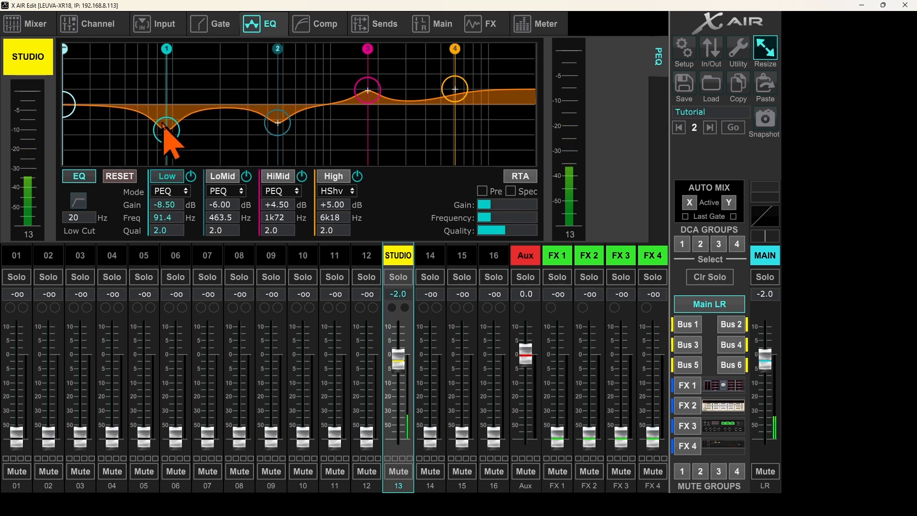
left_click(78, 200)
left_click_drag(66, 100, 140, 104)
- Reshape the four bands: Low +1.5 dB at 94.6 Hz, LoMid +13 dB at 328.1 Hz, HiMid -12 dB at 1.39 kHz, High +12.5 dB at 6.39 kHz
left_click_drag(160, 133, 171, 95)
left_click_drag(278, 123, 271, 90)
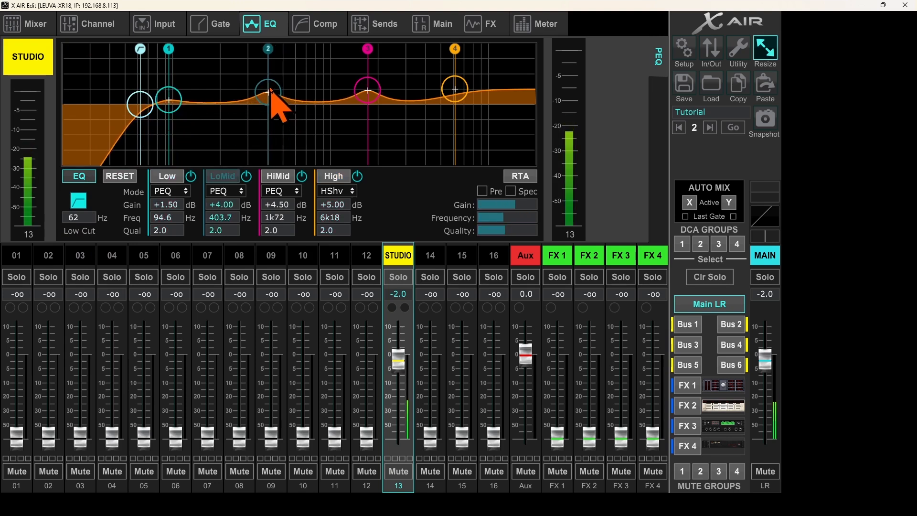
left_click_drag(368, 91, 363, 79)
left_click_drag(454, 89, 456, 64)
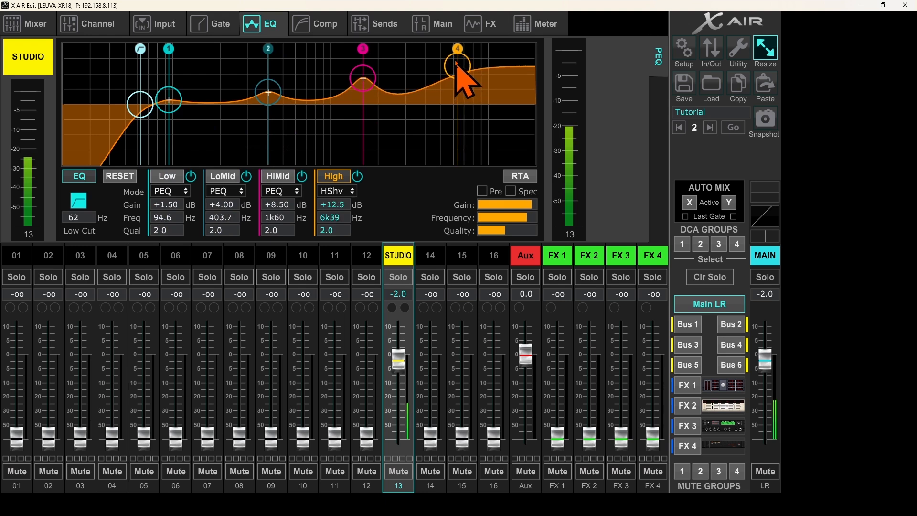
left_click_drag(366, 87, 362, 147)
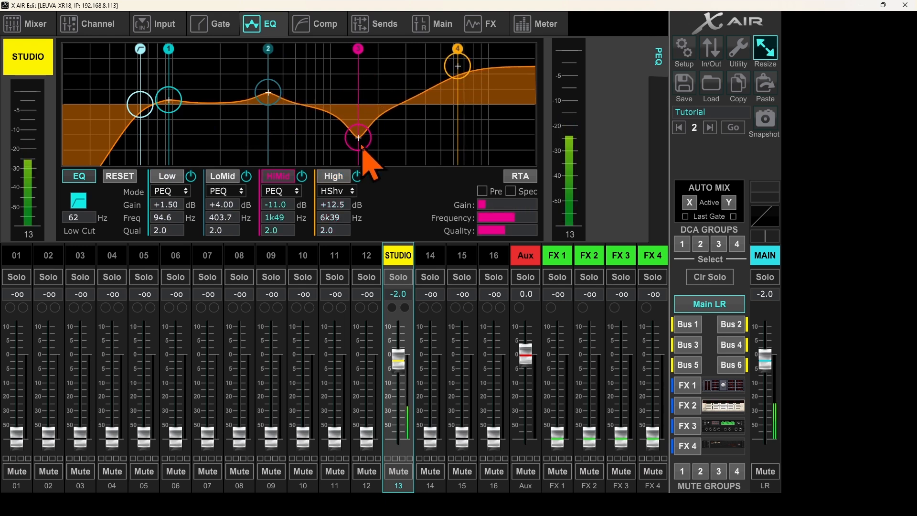
left_click_drag(269, 95, 256, 65)
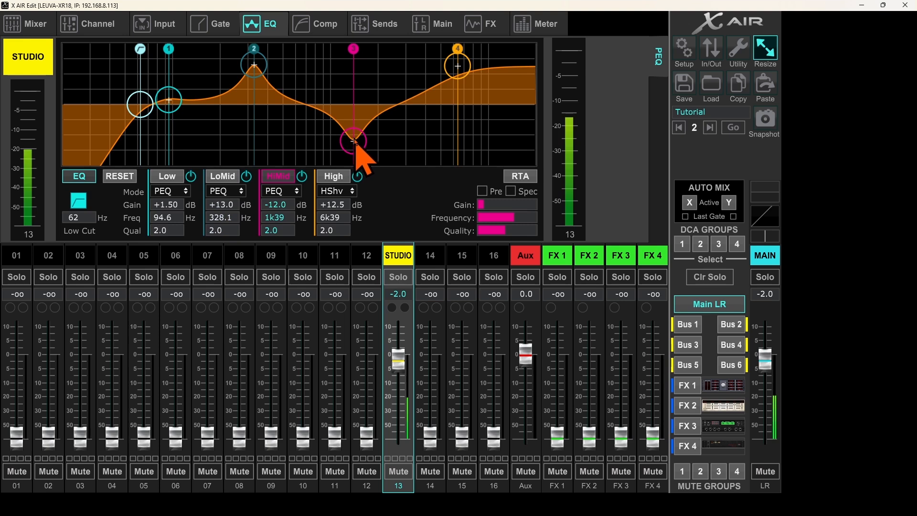
- Check the STUDIO channel's EQ curve preview in the mixer overview and reopen its full EQ
left_click(28, 24)
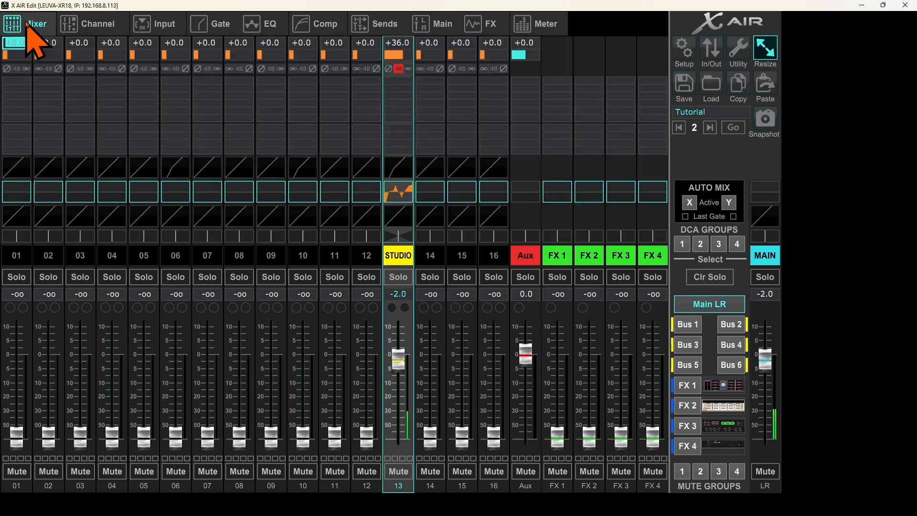
left_click(398, 190)
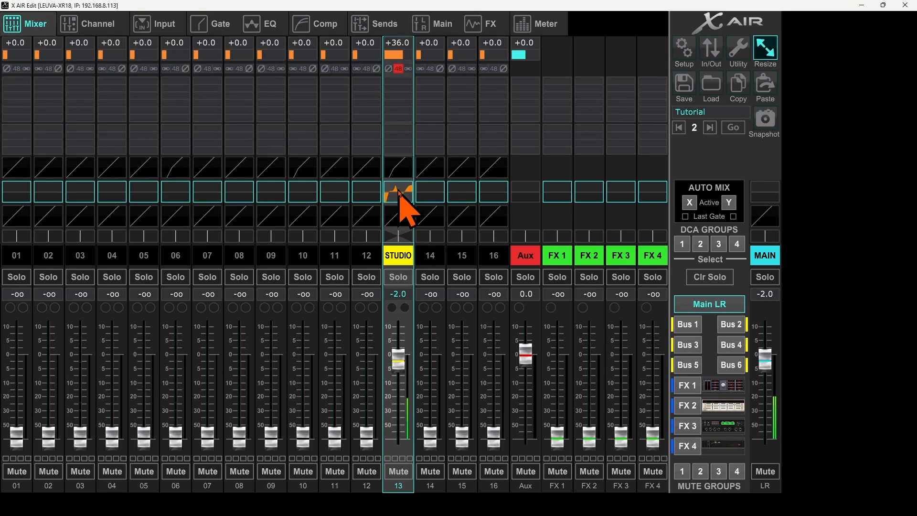
left_click(399, 191)
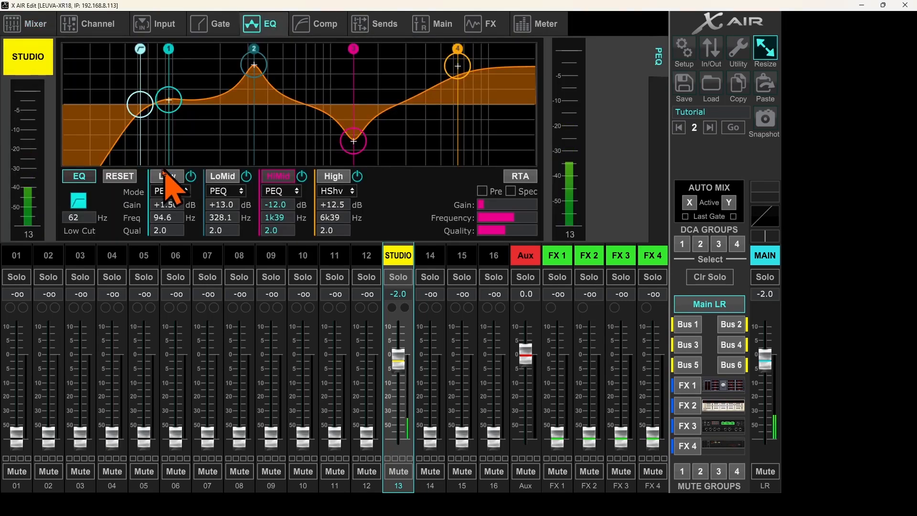
- Reset the STUDIO channel's EQ bands and switch off its low cut
left_click(120, 177)
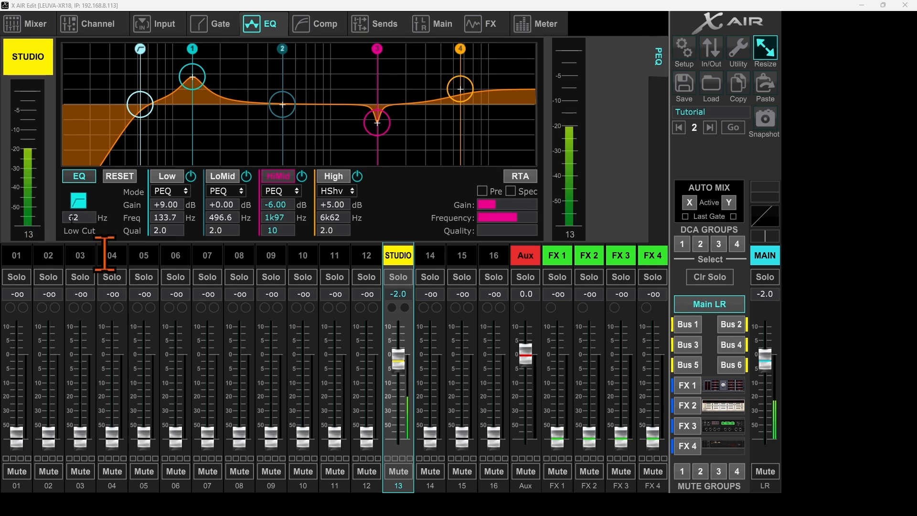
left_click(78, 201)
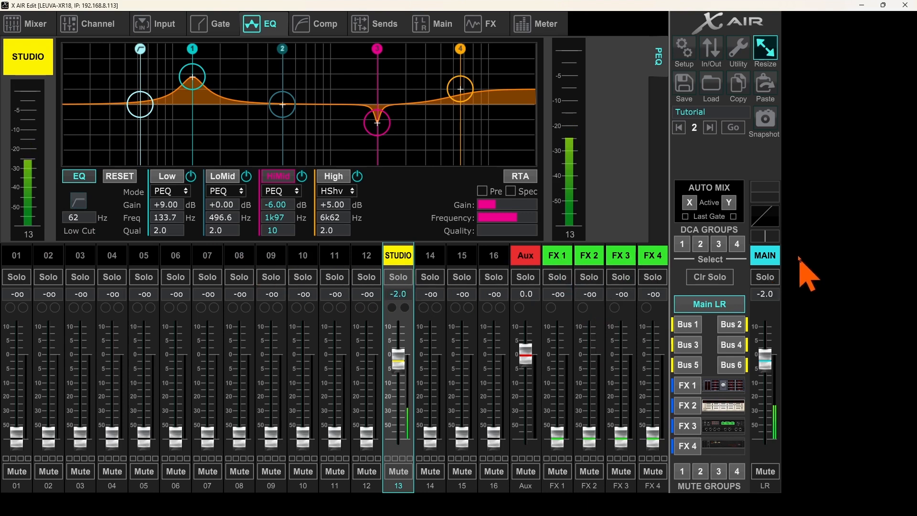
- Step the MAIN output's EQ through the graphic (GEQ) and TEQ modes, revisit GEQ, and return it to parametric (PEQ)
left_click(766, 256)
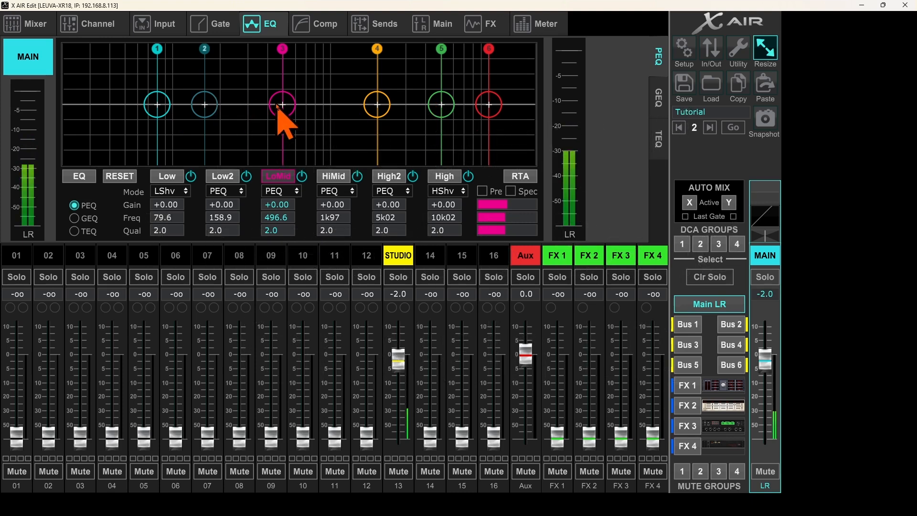
left_click(88, 220)
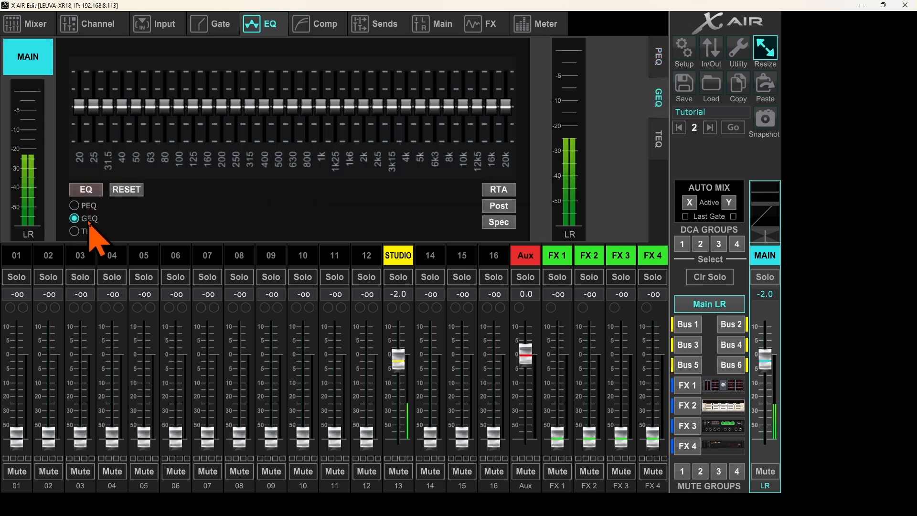
left_click(88, 233)
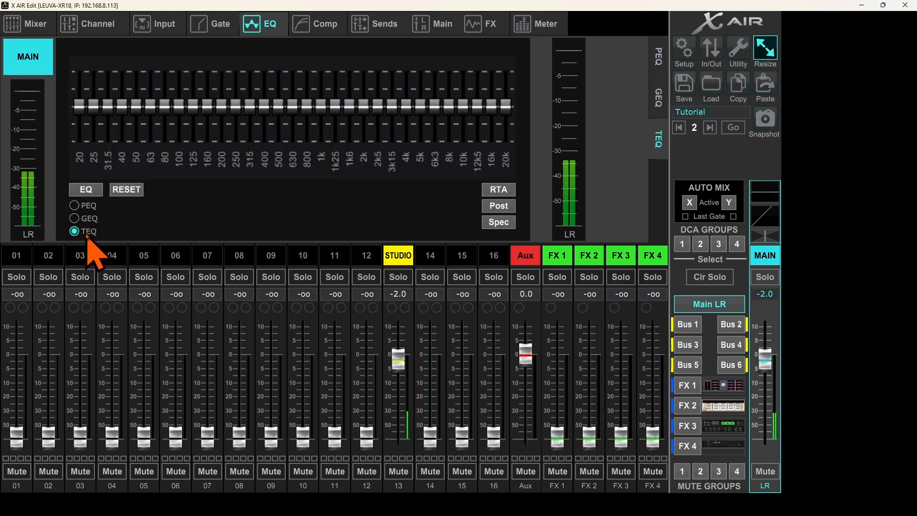
left_click(89, 220)
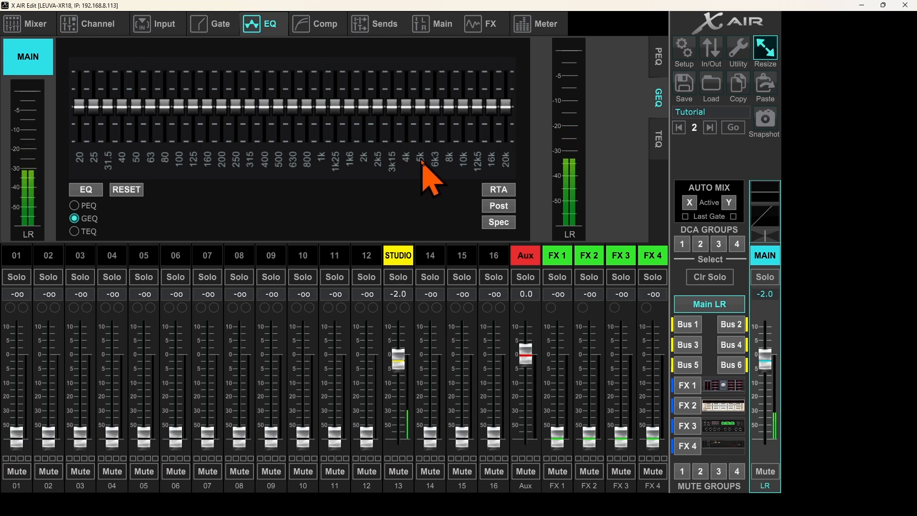
left_click(75, 205)
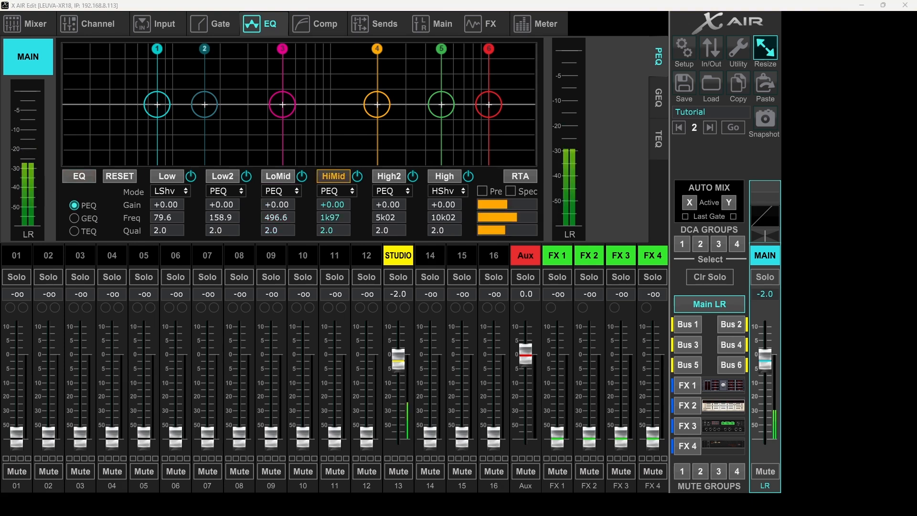
- Load the channel preset VOX MALE.chn from the EQ folder in X-Air Presets onto the STUDIO channel and switch on its low cut
left_click(398, 256)
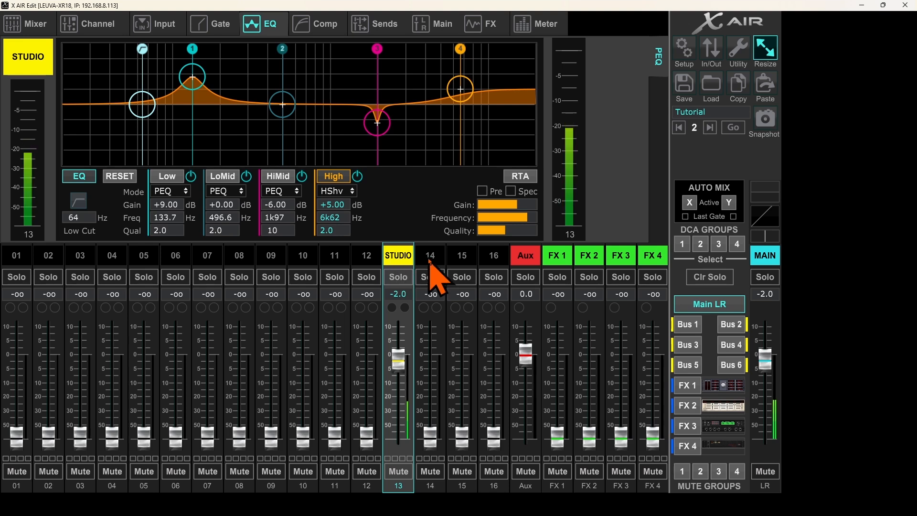
left_click(712, 88)
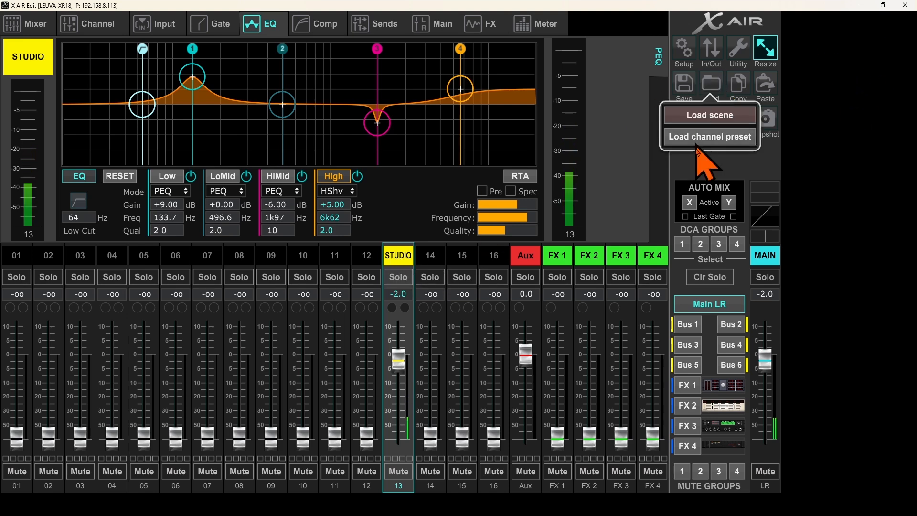
left_click(690, 138)
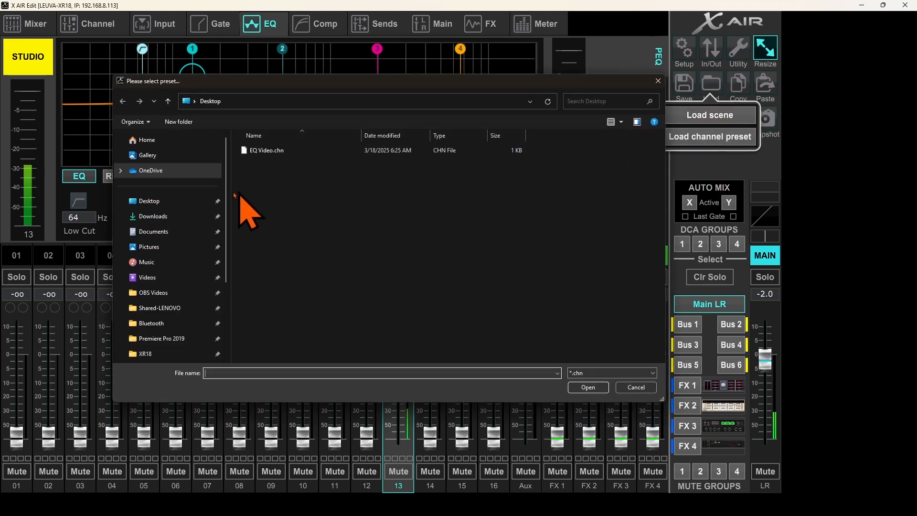
scroll(145, 274, "down", 2)
left_click(153, 289)
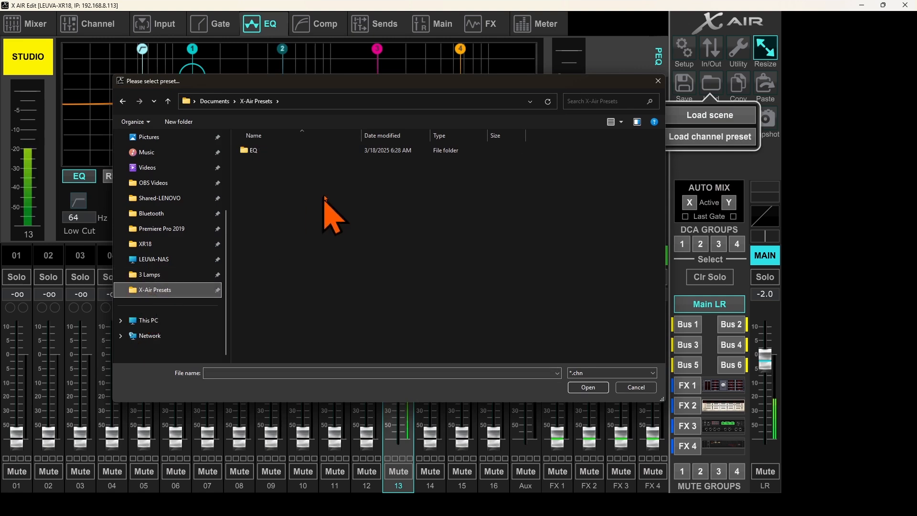
double_click(253, 150)
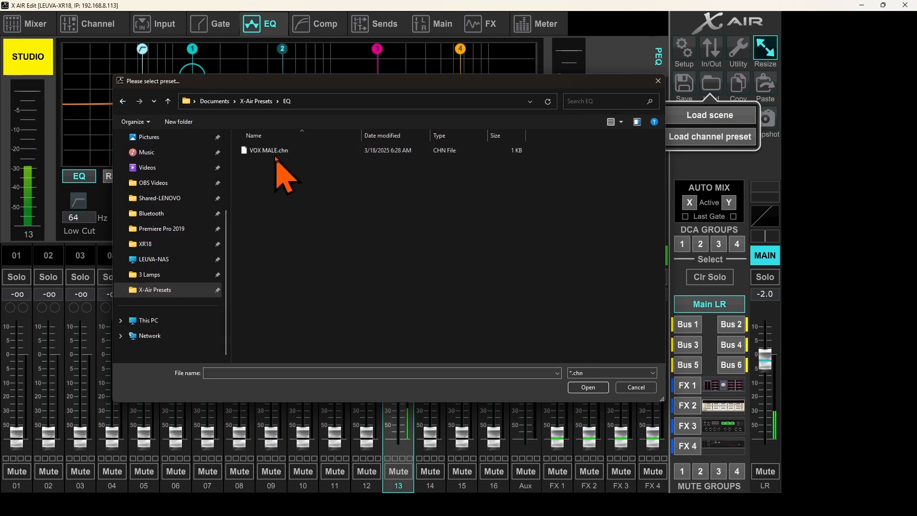
double_click(267, 151)
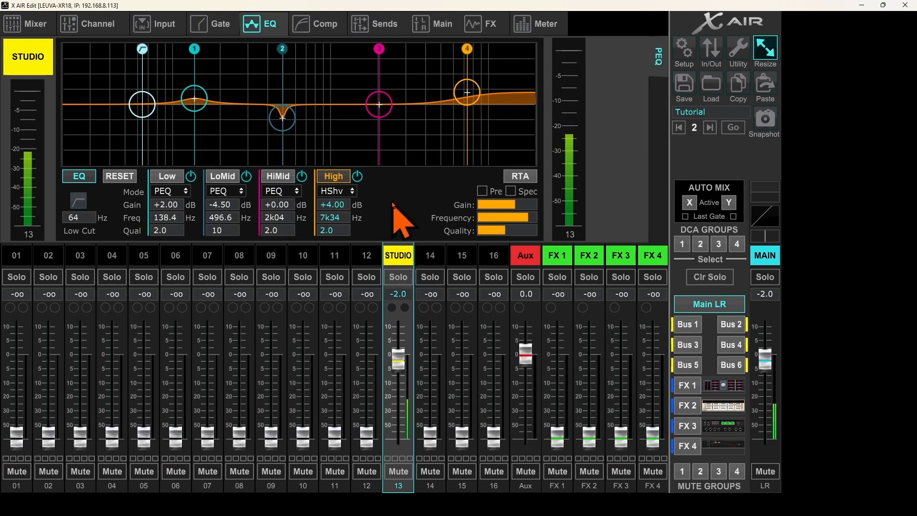
left_click(80, 201)
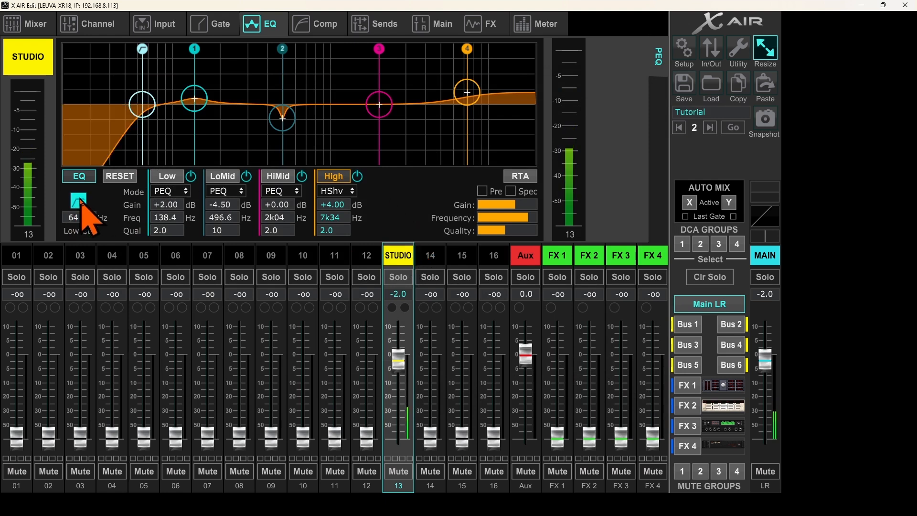